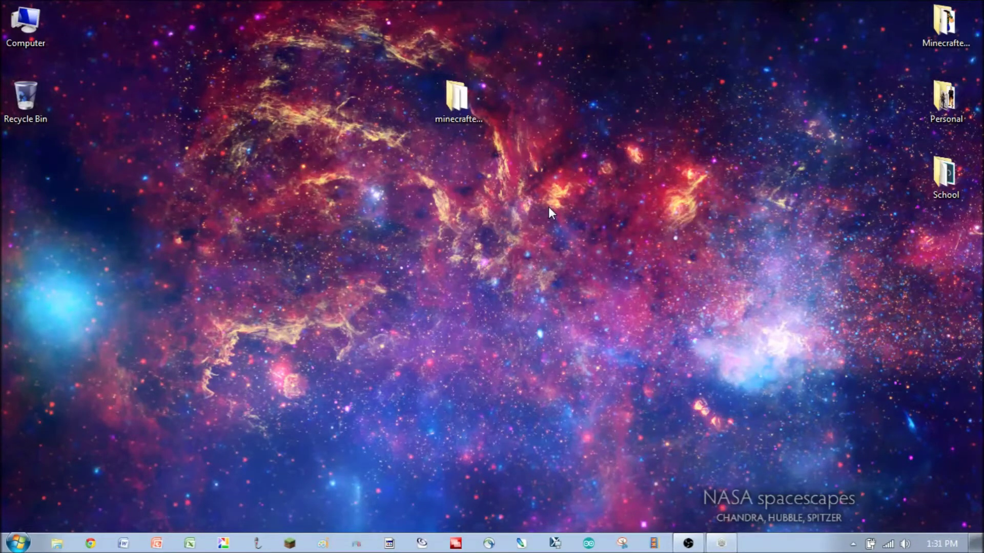
# Open launchersettings.ini from the launcher_res settings folder of minecraftedu1710b15 and maximize its window.
pyautogui.doubleClick(456, 98)
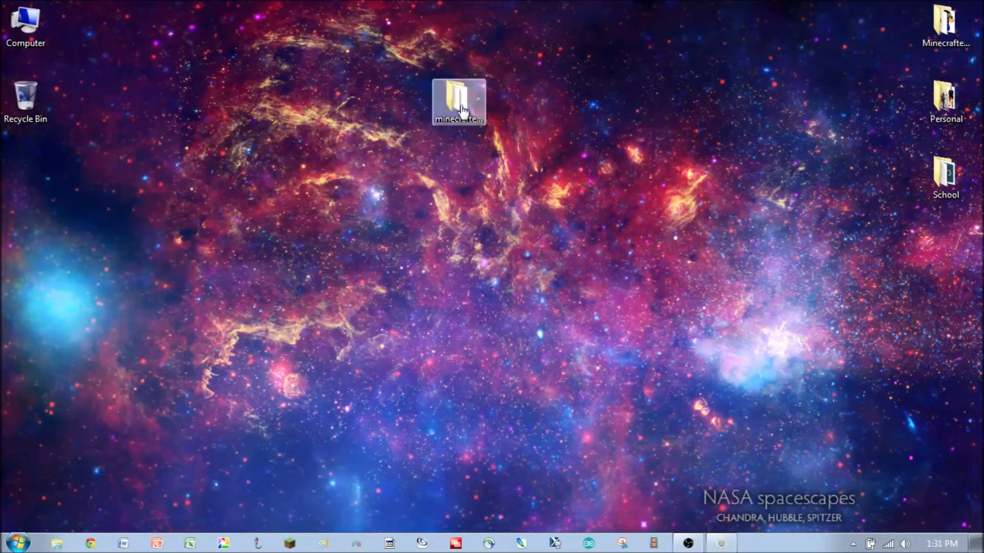
pyautogui.click(552, 158)
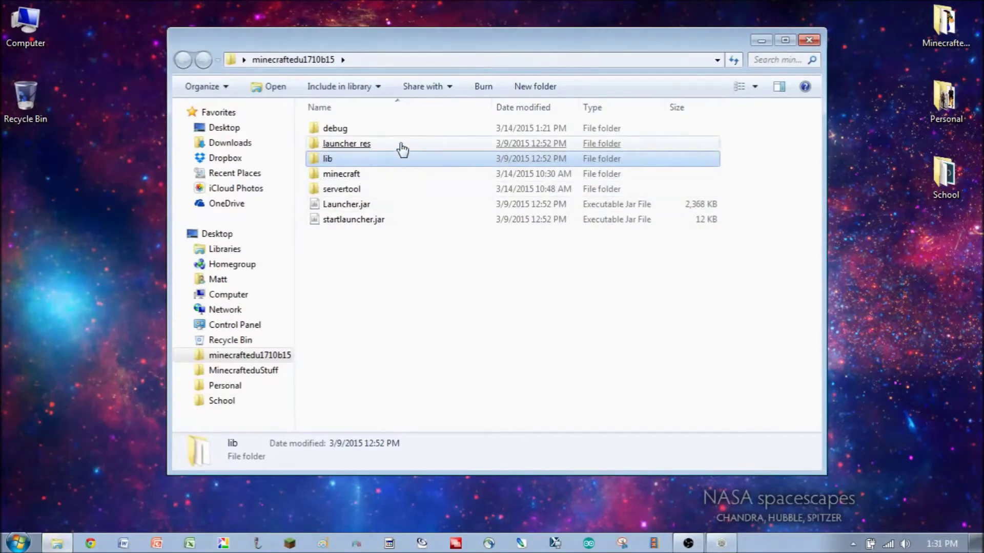
pyautogui.click(414, 129)
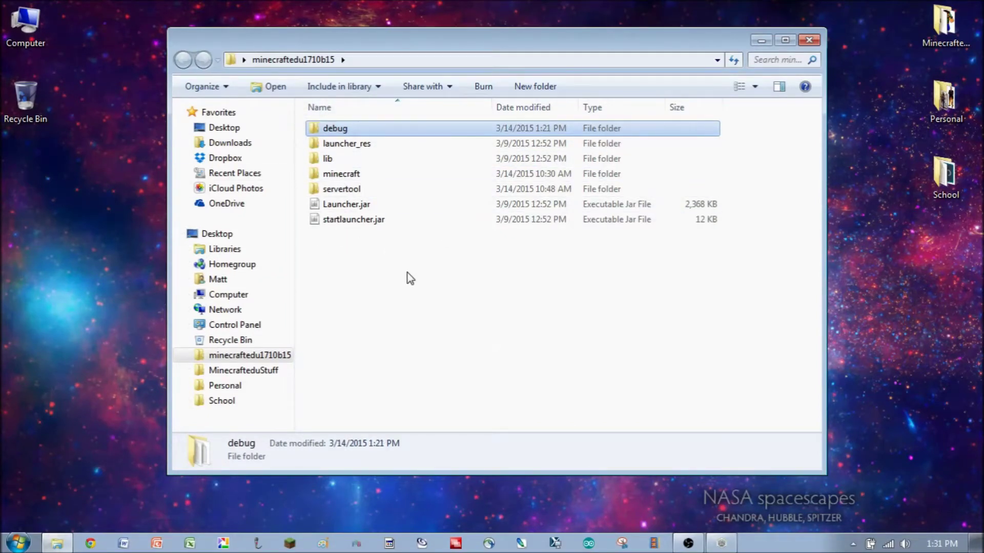
pyautogui.moveTo(347, 148)
pyautogui.click(347, 146)
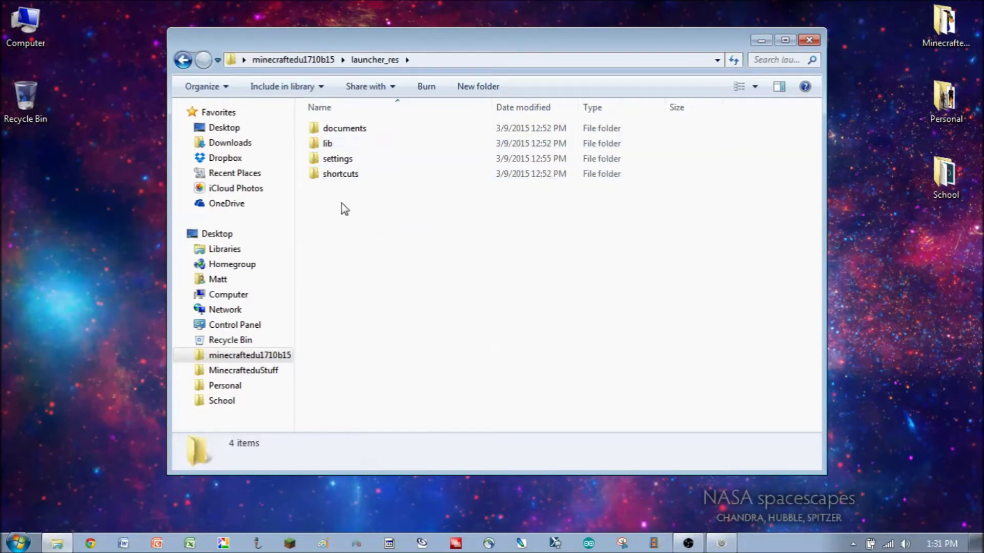
pyautogui.click(335, 162)
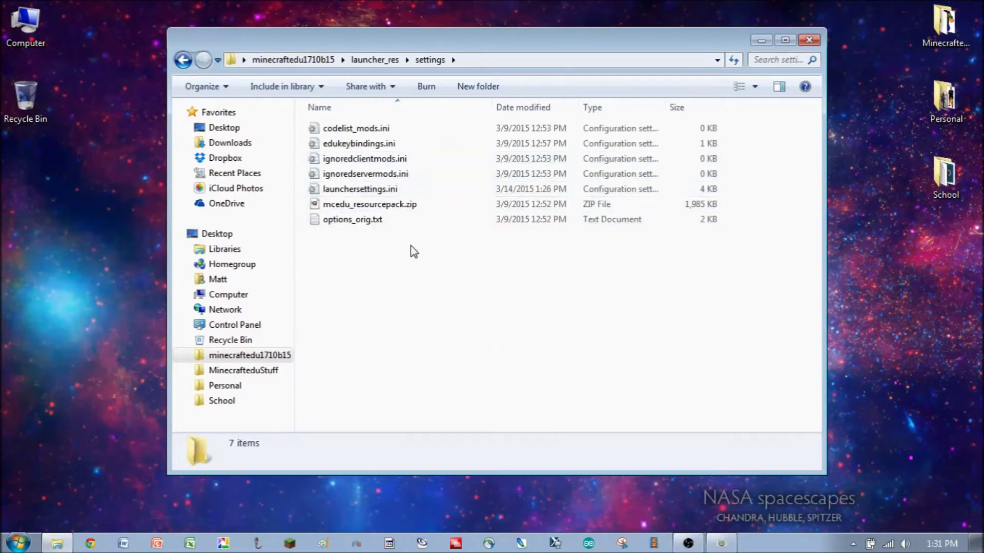
pyautogui.click(355, 192)
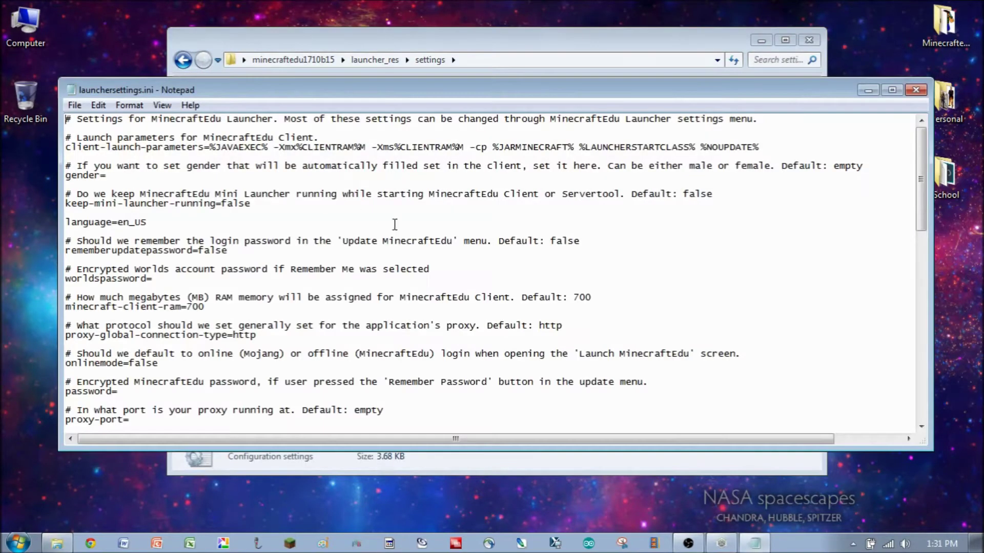
pyautogui.click(893, 90)
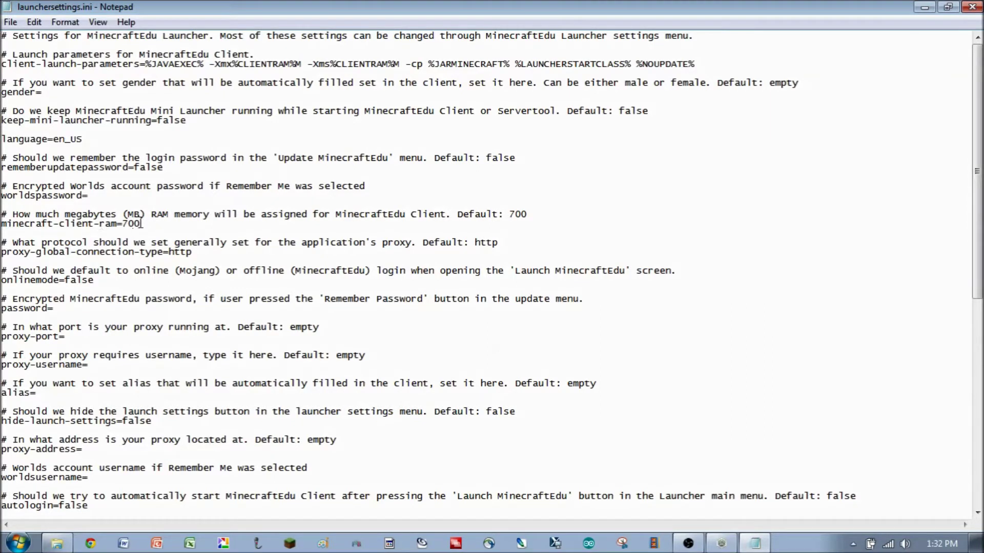
# Change the minecraft-client-ram value in launchersettings.ini and look through the remaining launcher settings.
pyautogui.click(142, 223)
pyautogui.write('1')
pyautogui.click(312, 228)
pyautogui.scroll(-2, 251, 233)
pyautogui.scroll(-10, 250, 233)
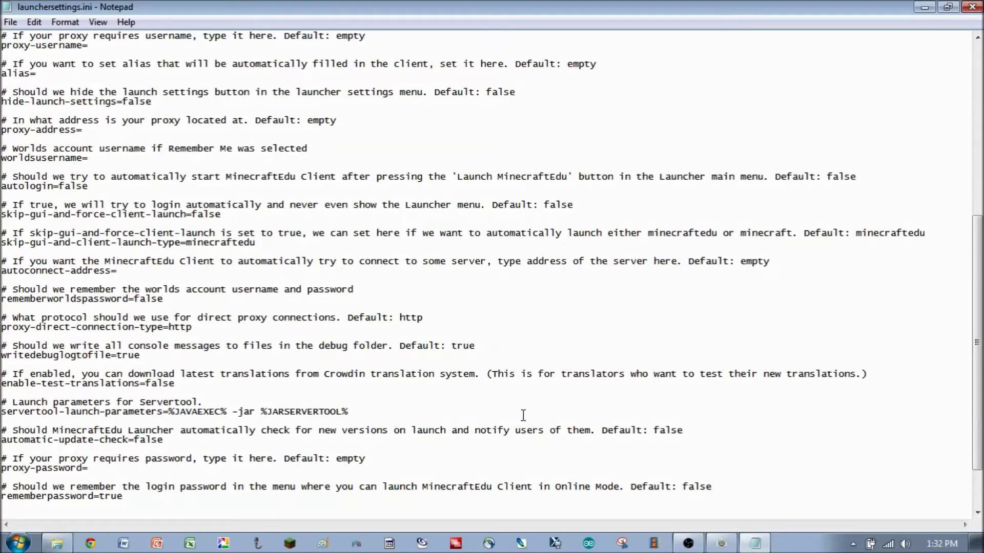
pyautogui.scroll(-3, 814, 426)
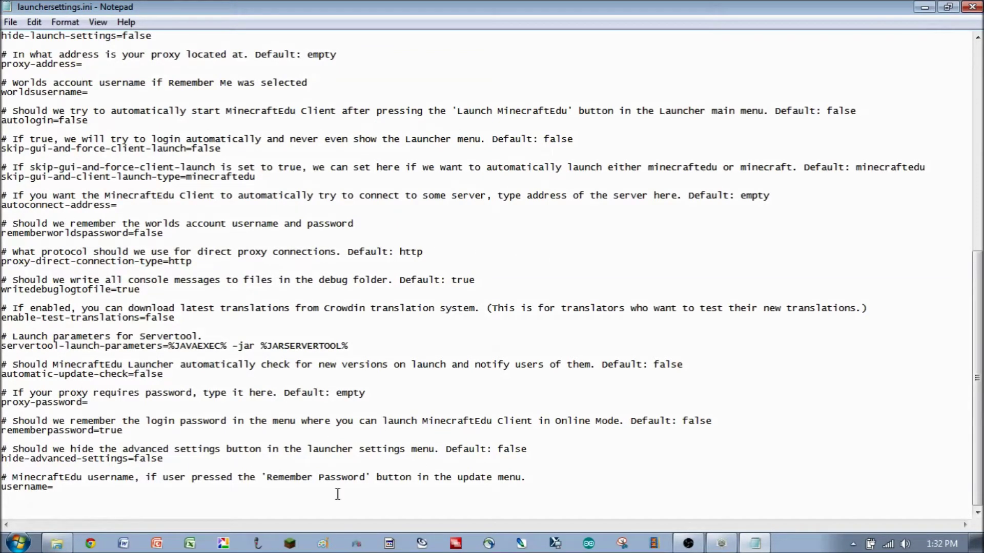
# Switch to Chrome, search Google for the MinecraftEdu wiki and go to its Customizing Launcher section.
pyautogui.click(90, 543)
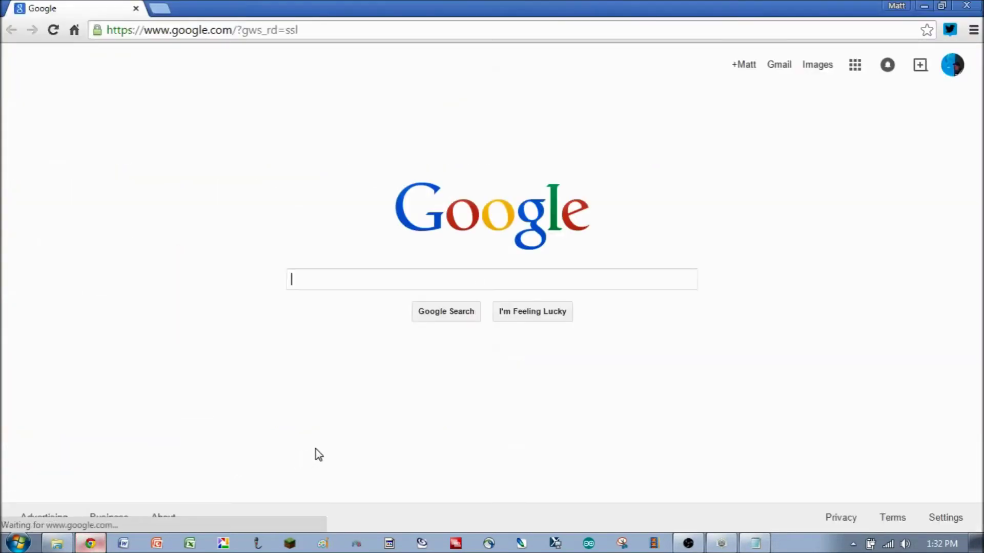
pyautogui.write('min')
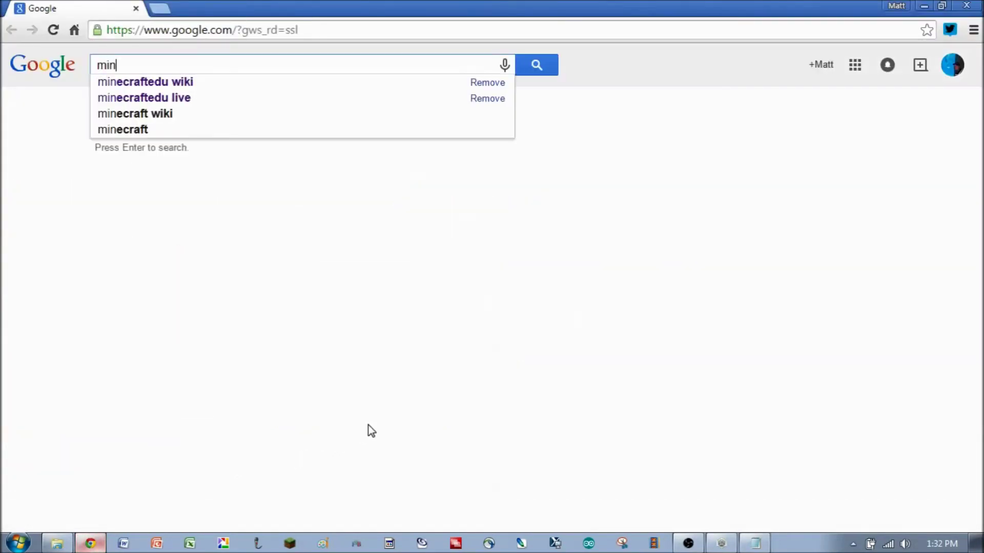
pyautogui.click(134, 175)
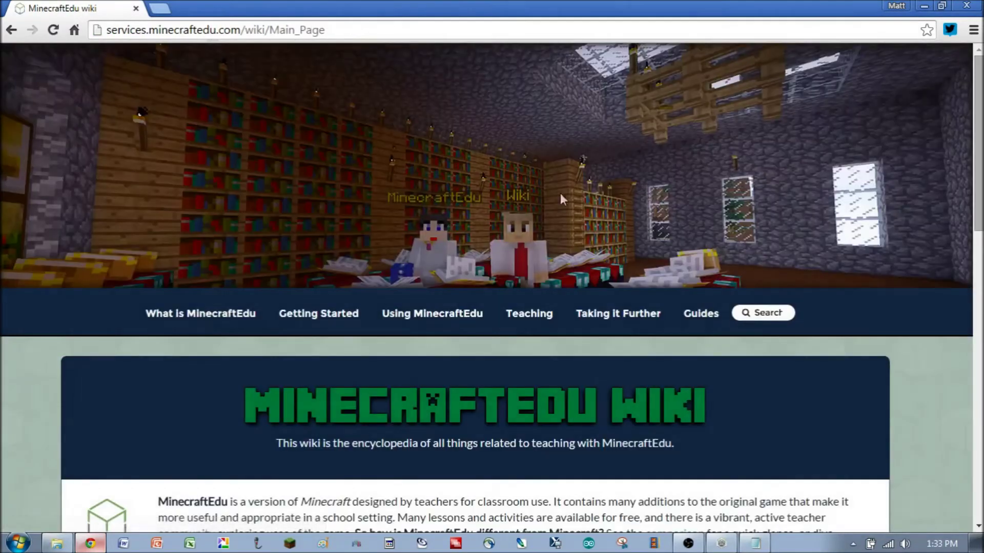
pyautogui.moveTo(613, 319)
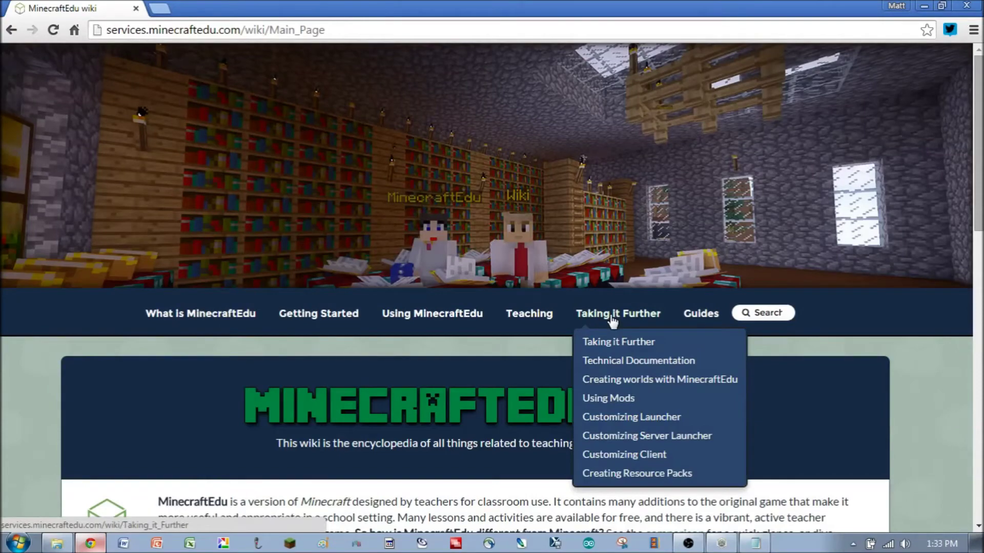
pyautogui.click(616, 418)
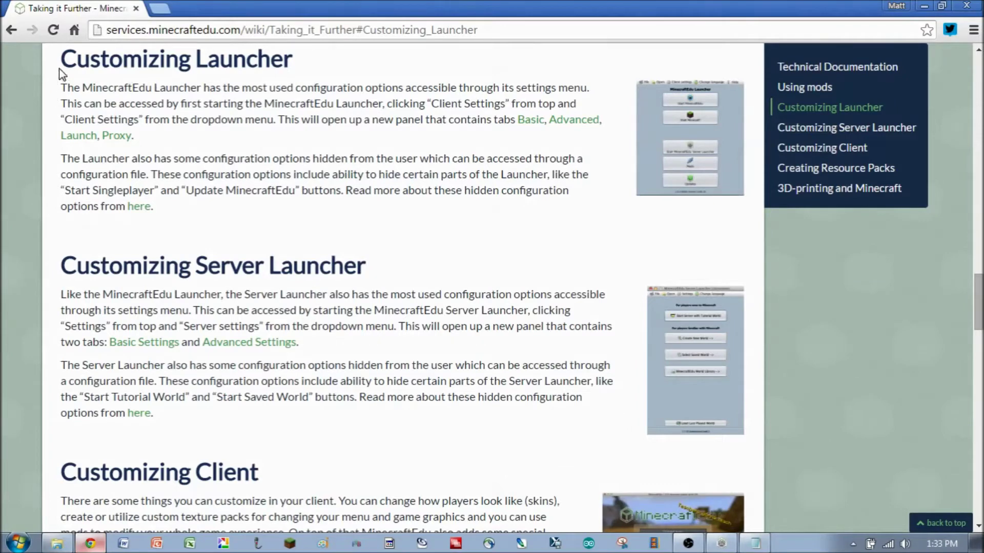
# Open the wiki's documentation of the launcher's hidden configuration options and go to the button-disabling parameters.
pyautogui.moveTo(62, 54); pyautogui.dragTo(289, 69)
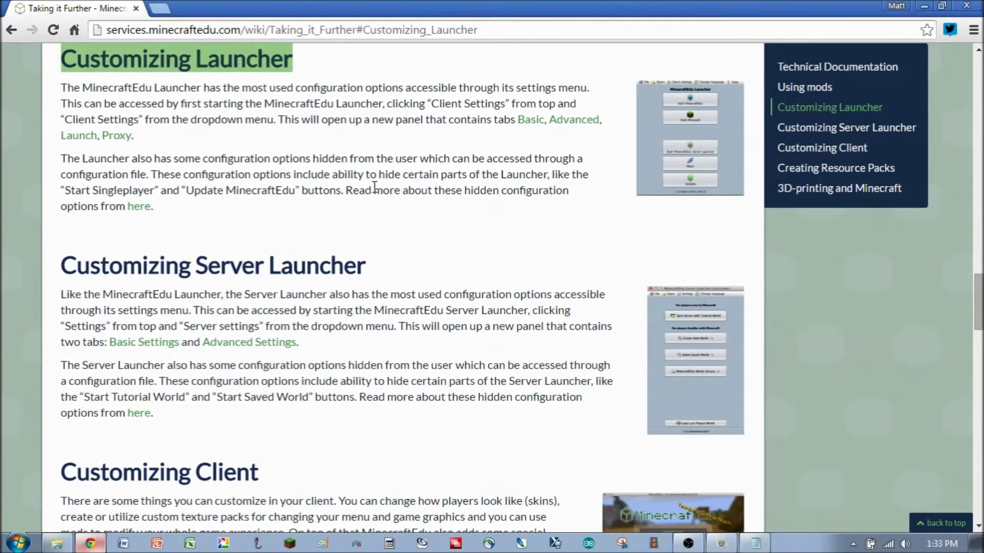
pyautogui.moveTo(347, 190); pyautogui.dragTo(99, 206)
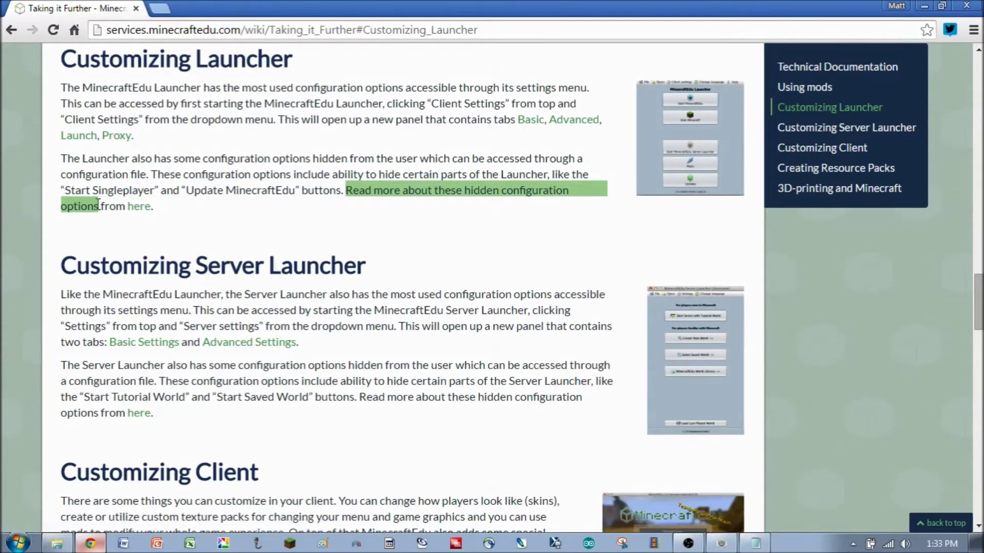
pyautogui.click(142, 207)
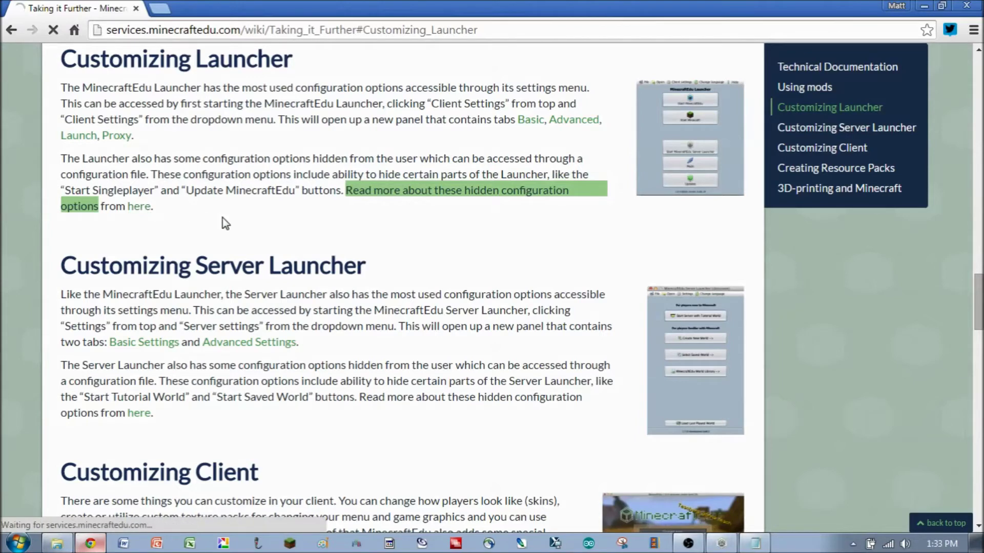
pyautogui.scroll(-5, 482, 240)
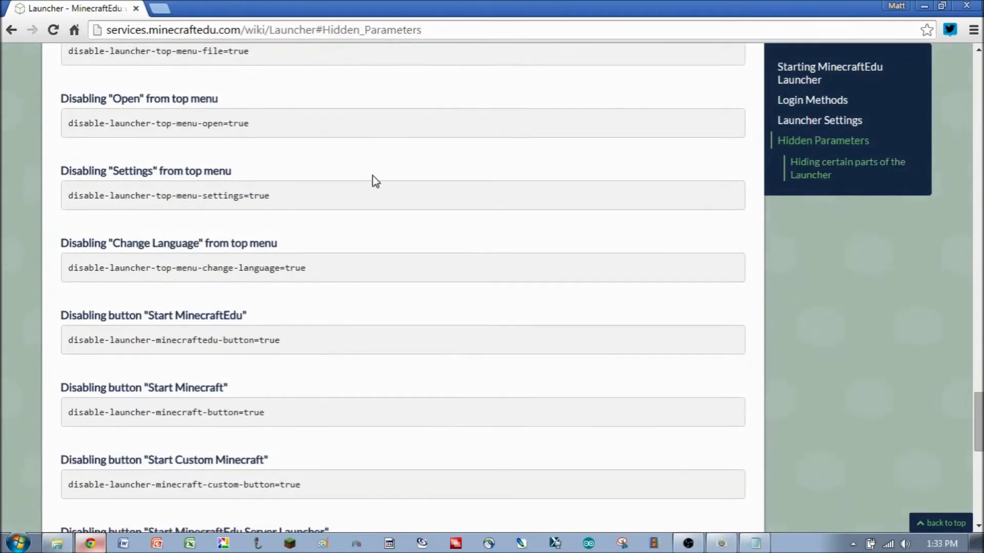
pyautogui.scroll(-7, 371, 291)
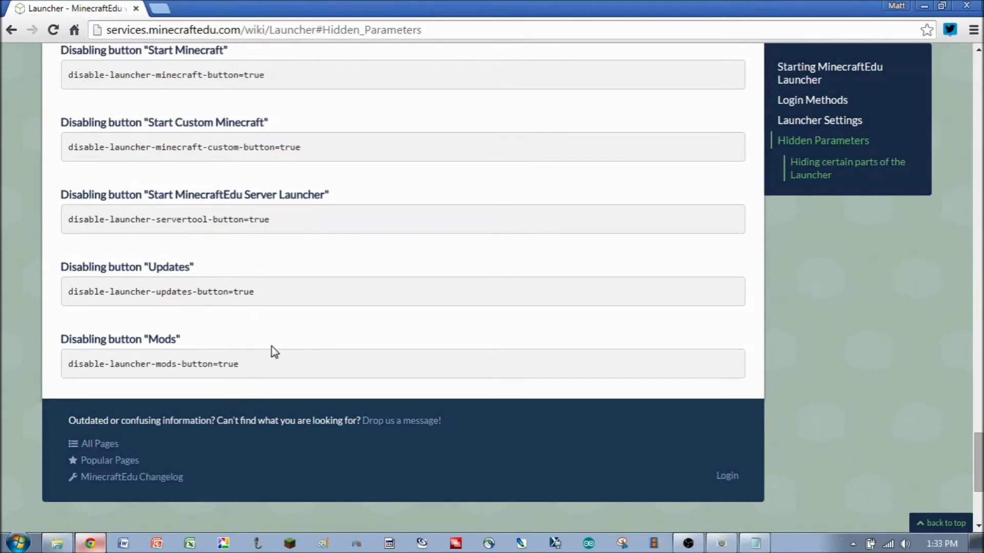
pyautogui.moveTo(257, 370); pyautogui.dragTo(65, 364)
pyautogui.click(64, 362)
pyautogui.moveTo(247, 364); pyautogui.dragTo(67, 364)
pyautogui.click(68, 364)
pyautogui.tripleClick(68, 364)
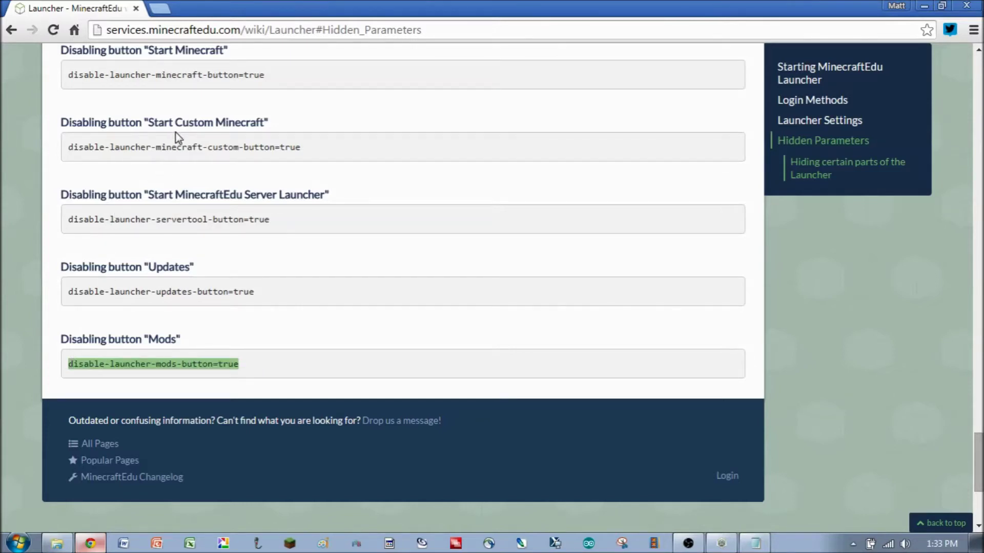
# Copy the line disable-launcher-minecraft-button=true from the wiki and paste it at the end of launchersettings.ini in Notepad.
pyautogui.moveTo(267, 77); pyautogui.dragTo(107, 78)
pyautogui.click(71, 77)
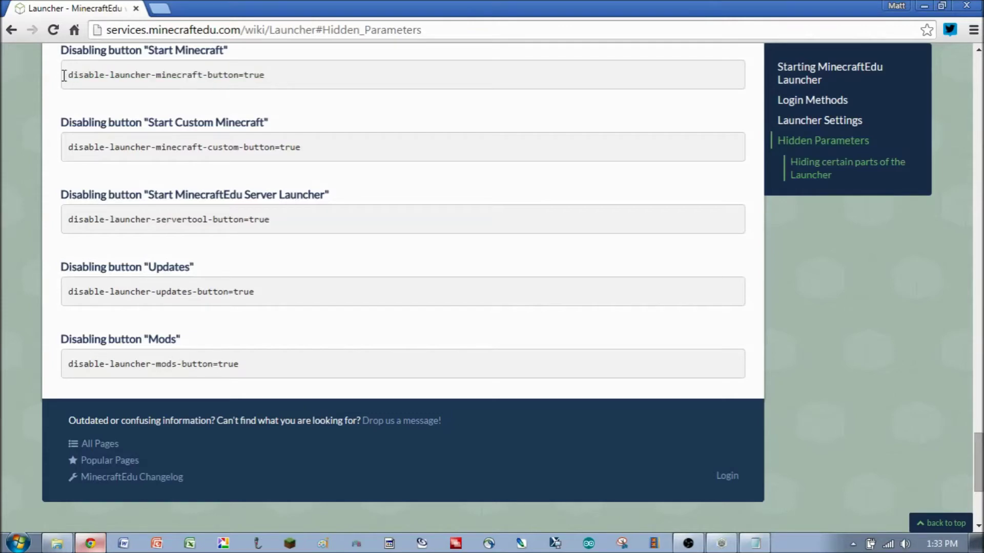
pyautogui.tripleClick(70, 76)
pyautogui.hotkey('ctrl', 'c')
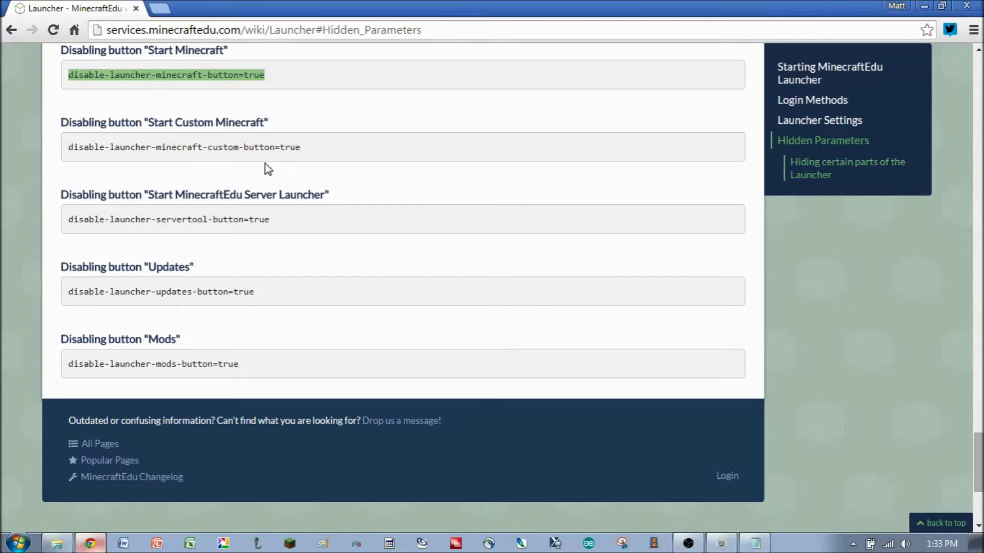
pyautogui.click(754, 545)
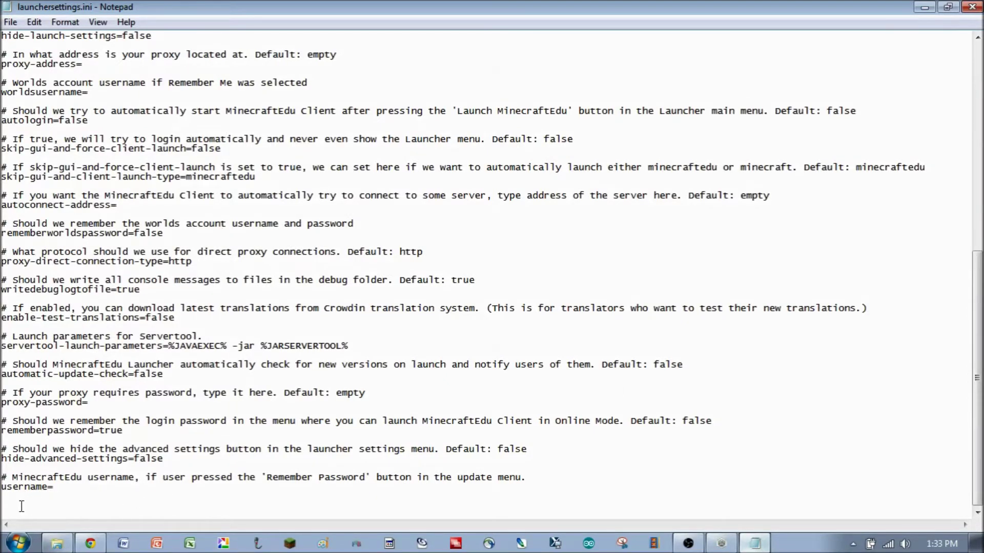
pyautogui.hotkey('ctrl', 'v')
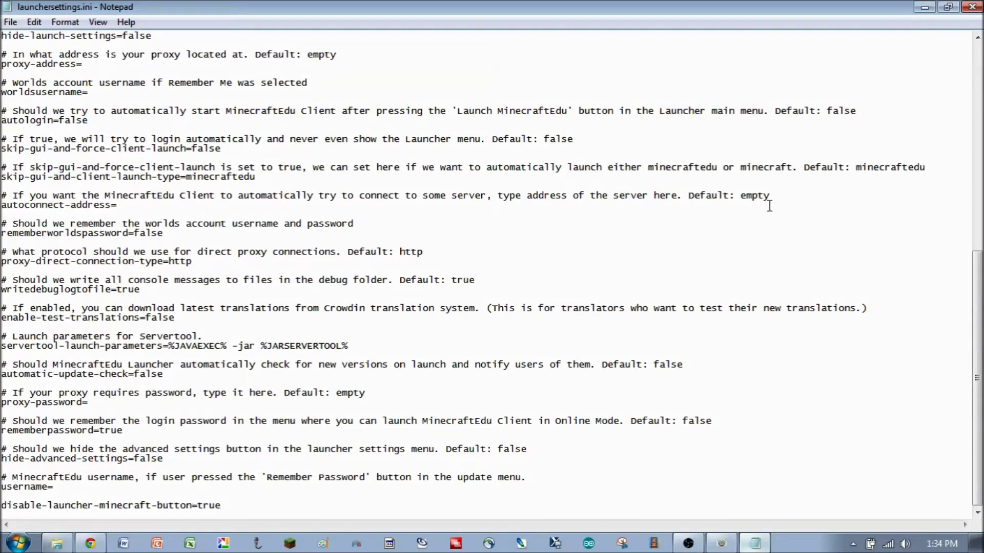
# Close launchersettings.ini with its changes saved and minimize the browser.
pyautogui.click(972, 8)
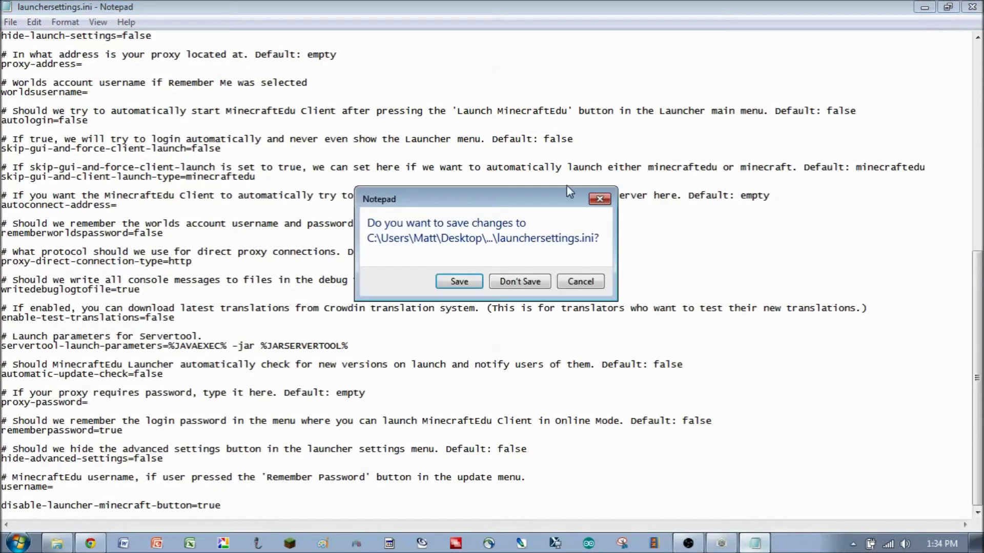
pyautogui.click(458, 283)
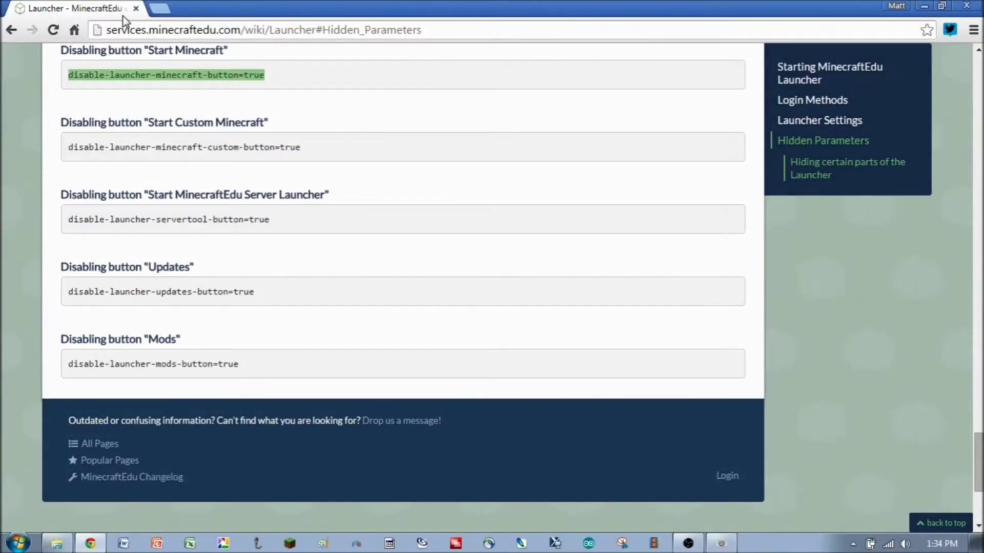
pyautogui.click(922, 8)
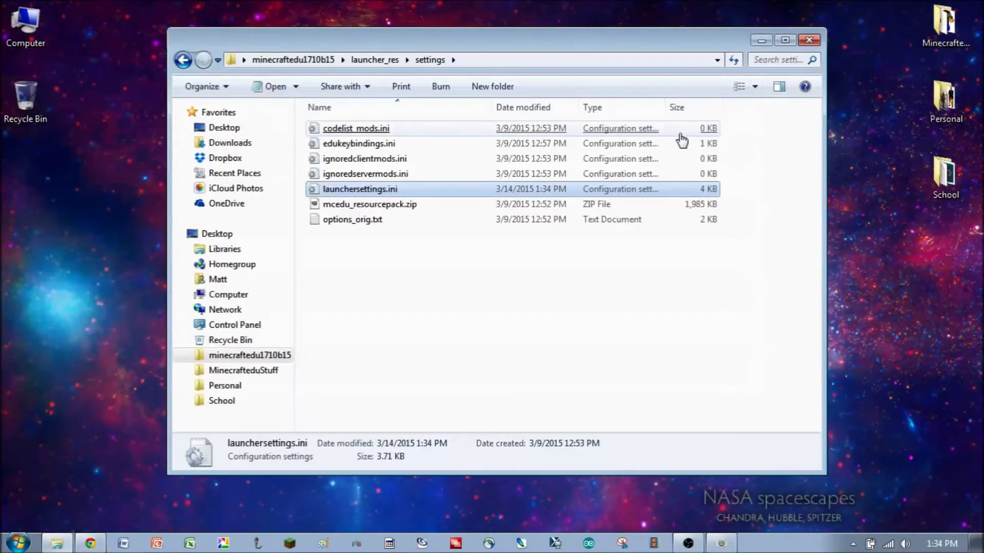
# Open serverwizardsettings.ini from the servertool settings folder of minecraftedu1710b15 and maximize its window.
pyautogui.click(277, 60)
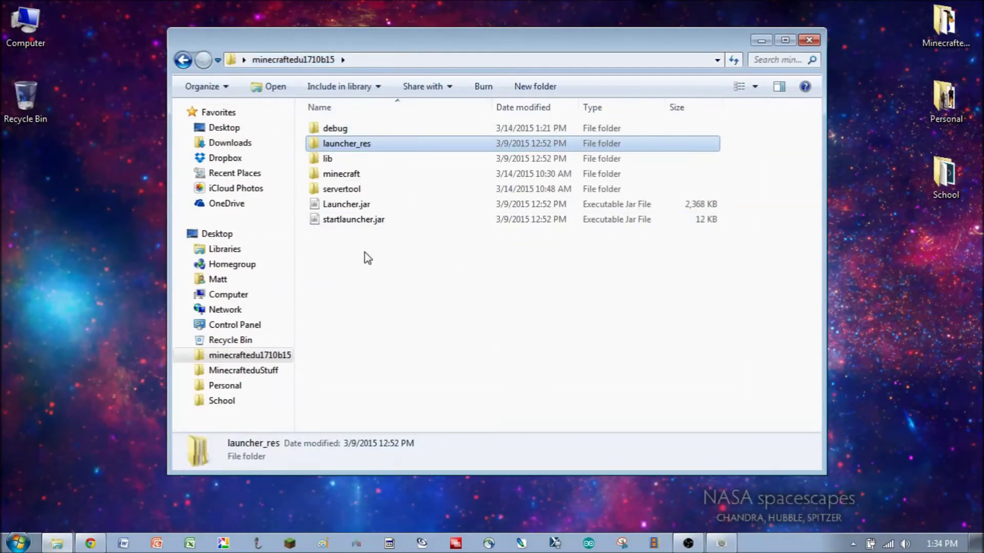
pyautogui.click(340, 193)
pyautogui.doubleClick(340, 193)
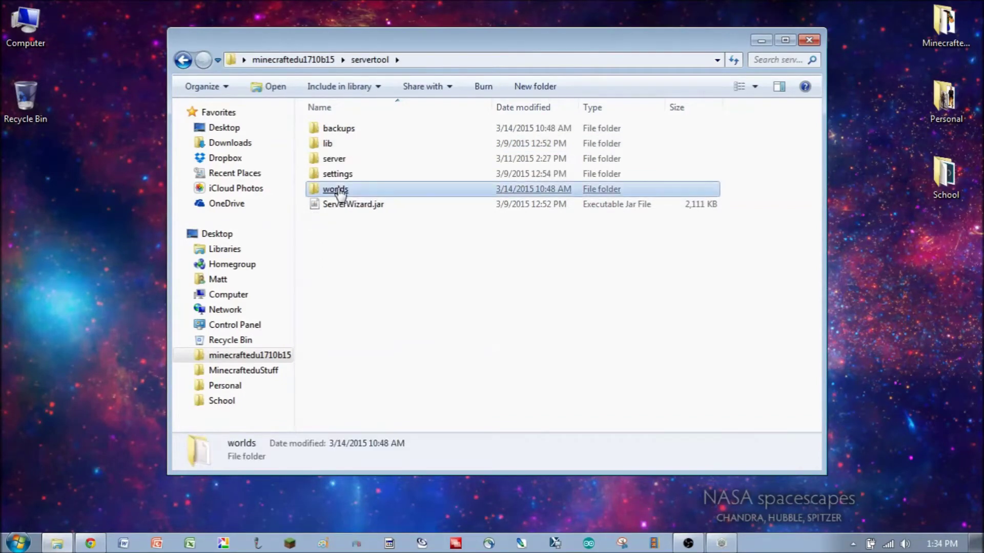
pyautogui.doubleClick(338, 174)
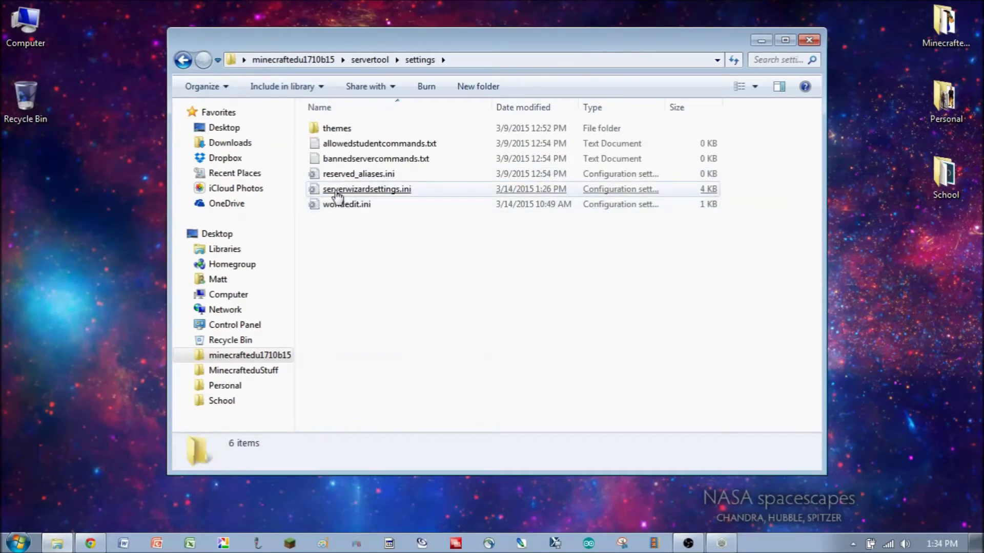
pyautogui.doubleClick(338, 191)
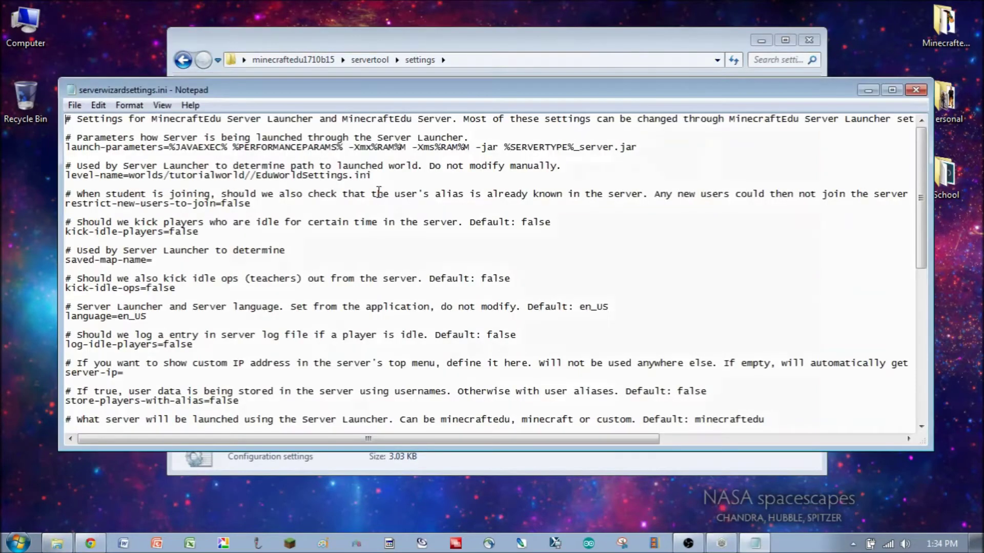
pyautogui.click(892, 90)
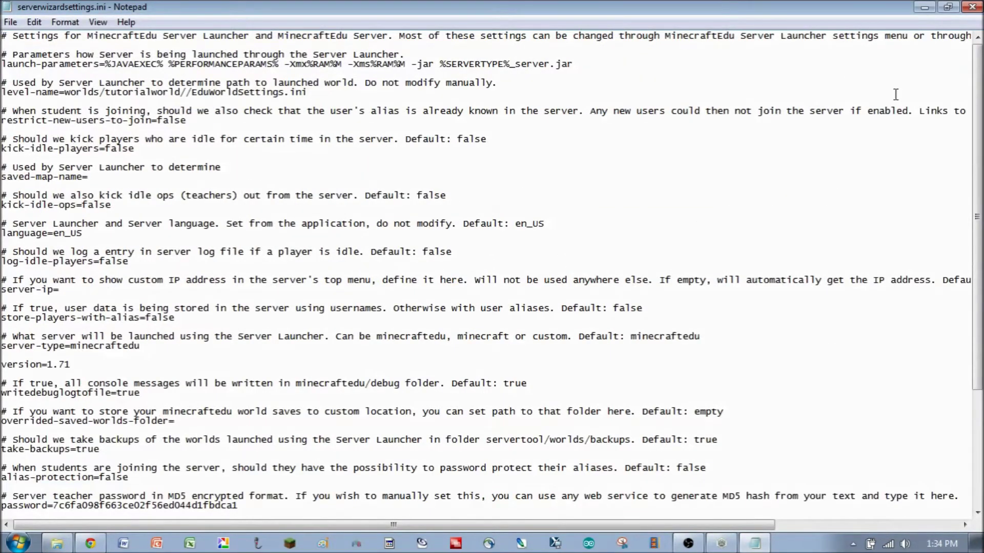
# Set the server's ram value to 2048 in serverwizardsettings.ini.
pyautogui.scroll(-2, 169, 123)
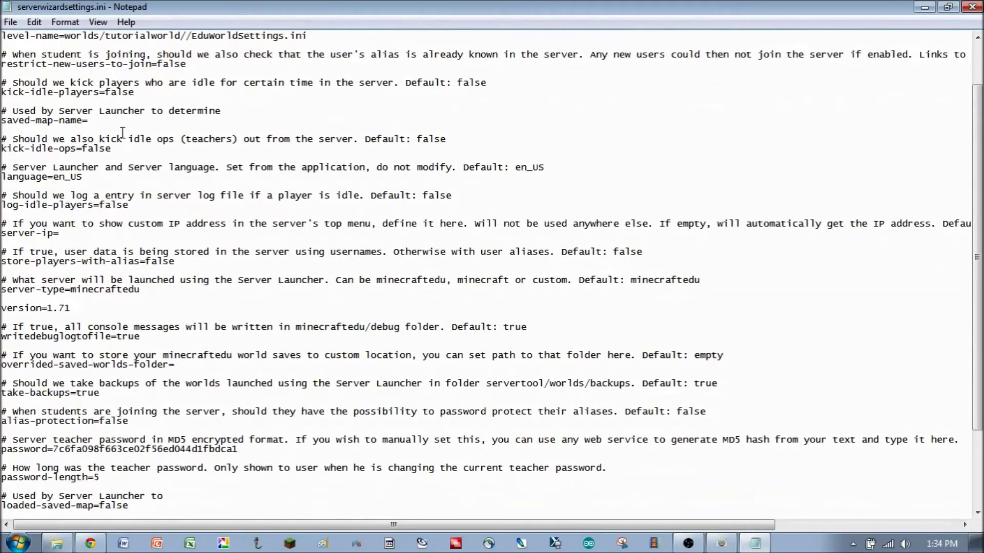
pyautogui.scroll(-4, 153, 205)
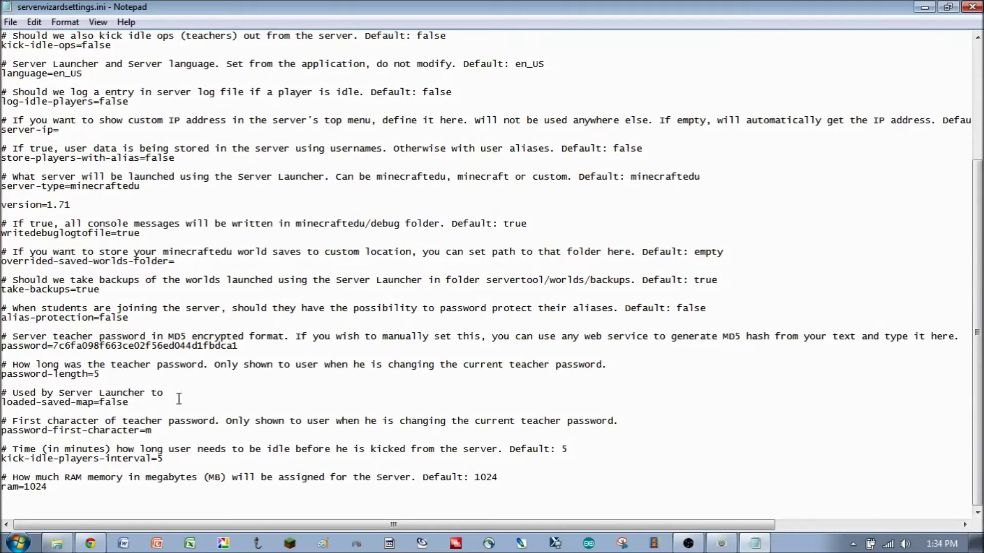
pyautogui.moveTo(47, 488); pyautogui.dragTo(24, 490)
pyautogui.write('2048')
pyautogui.scroll(6, 365, 174)
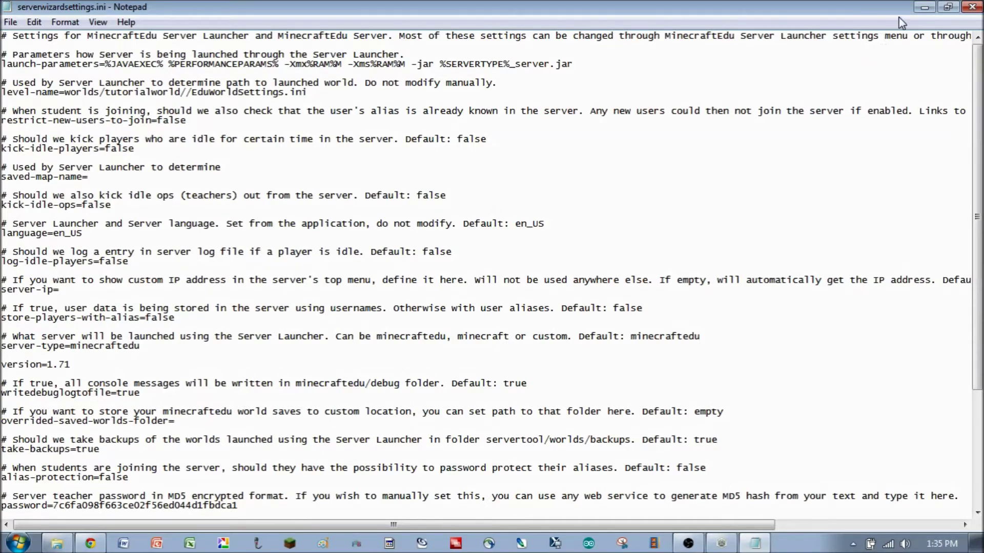
# Close serverwizardsettings.ini with its changes saved and return to the minecraftedu1710b15 folder.
pyautogui.click(972, 7)
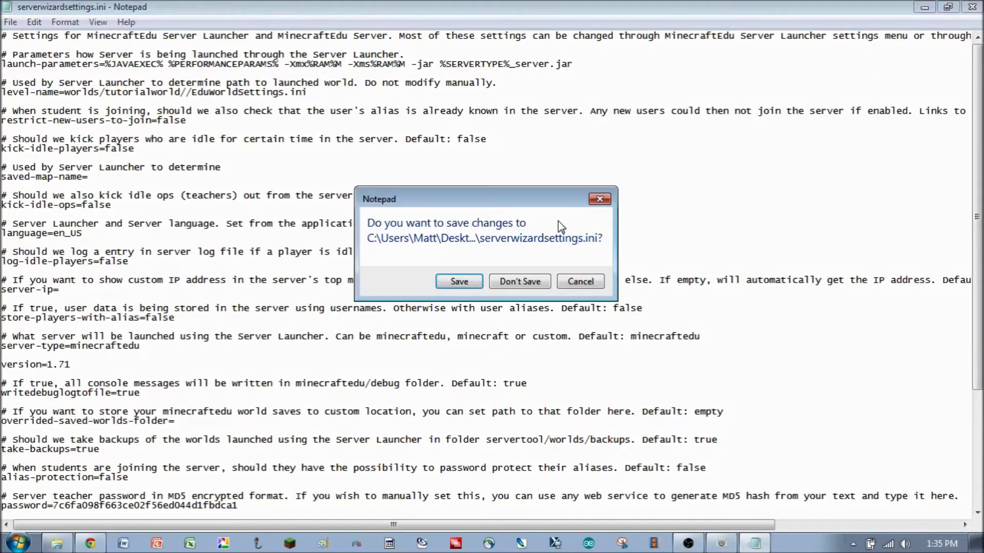
pyautogui.click(454, 283)
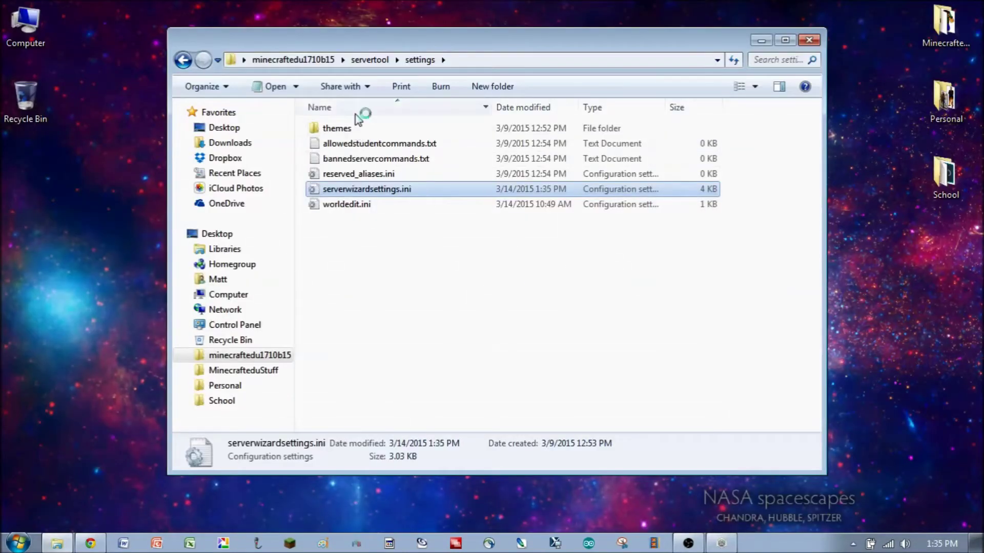
pyautogui.click(307, 60)
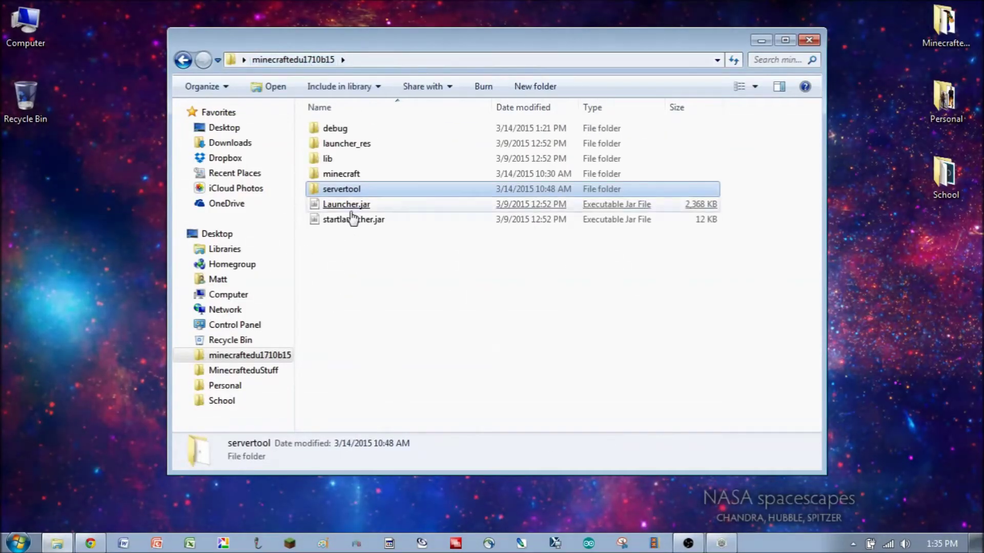
# Open minecraftedusettings.ini from the minecraft folder and maximize its window.
pyautogui.click(352, 176)
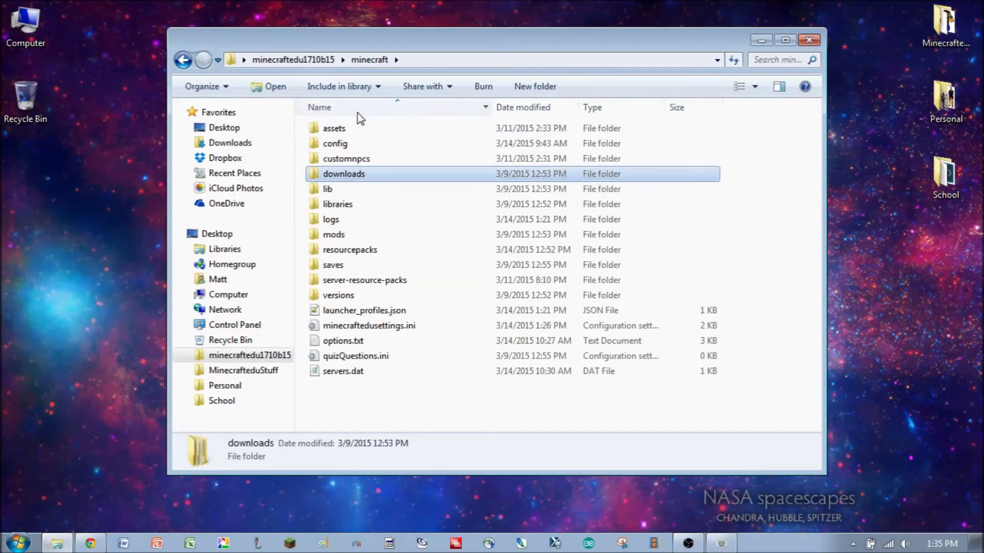
pyautogui.click(342, 206)
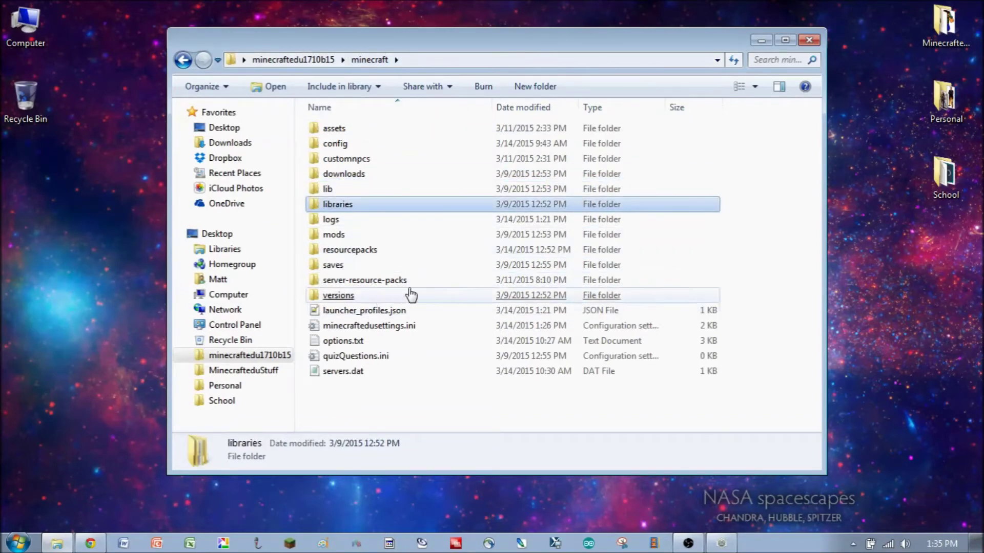
pyautogui.click(354, 341)
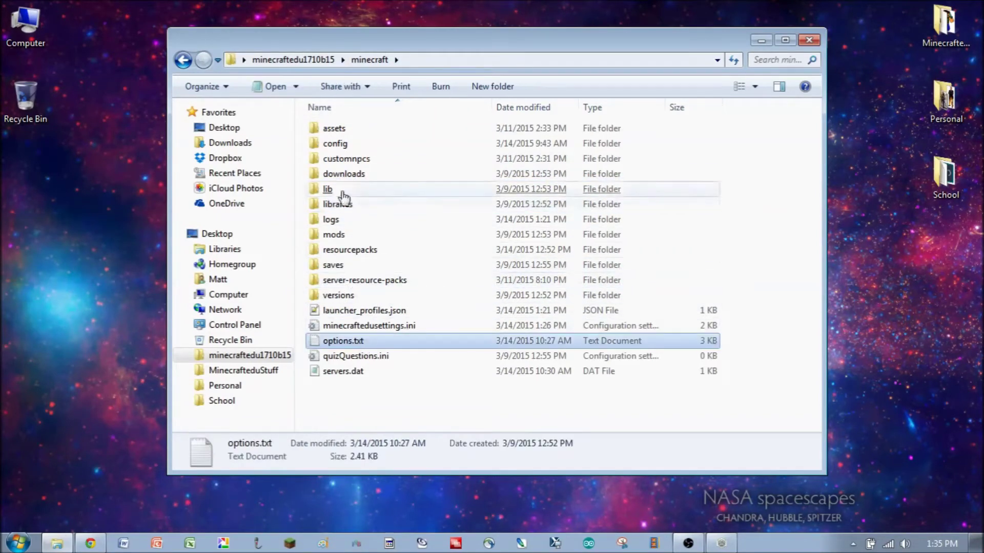
pyautogui.doubleClick(404, 332)
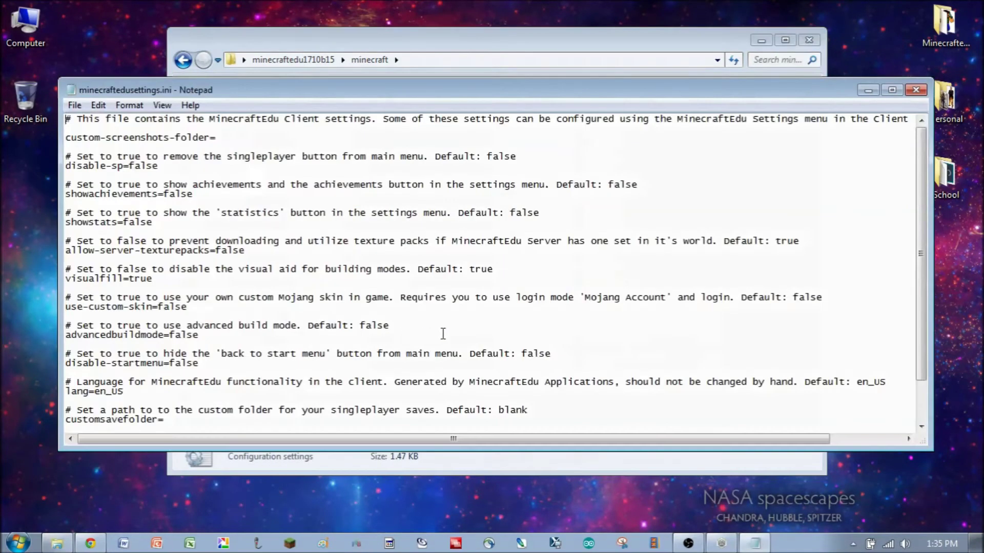
pyautogui.click(893, 91)
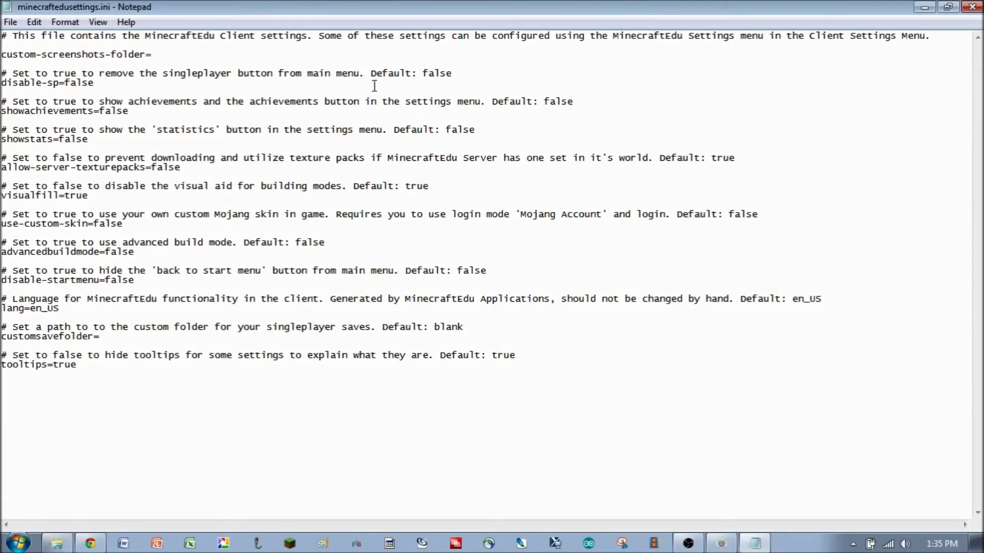
# Set disable-sp to true in minecraftedusettings.ini to remove the singleplayer button.
pyautogui.click(97, 83)
pyautogui.press('BackSpace')
pyautogui.press('BackSpace')
pyautogui.press('BackSpace')
pyautogui.press('BackSpace')
pyautogui.write('true')
# Set both showachievements and showstats to true in minecraftedusettings.ini.
pyautogui.click(130, 112)
pyautogui.press('BackSpace')
pyautogui.press('BackSpace')
pyautogui.write('true')
pyautogui.click(94, 140)
pyautogui.press('BackSpace')
pyautogui.press('BackSpace')
pyautogui.press('BackSpace')
pyautogui.press('BackSpace')
pyautogui.write('tru')
pyautogui.click(125, 224)
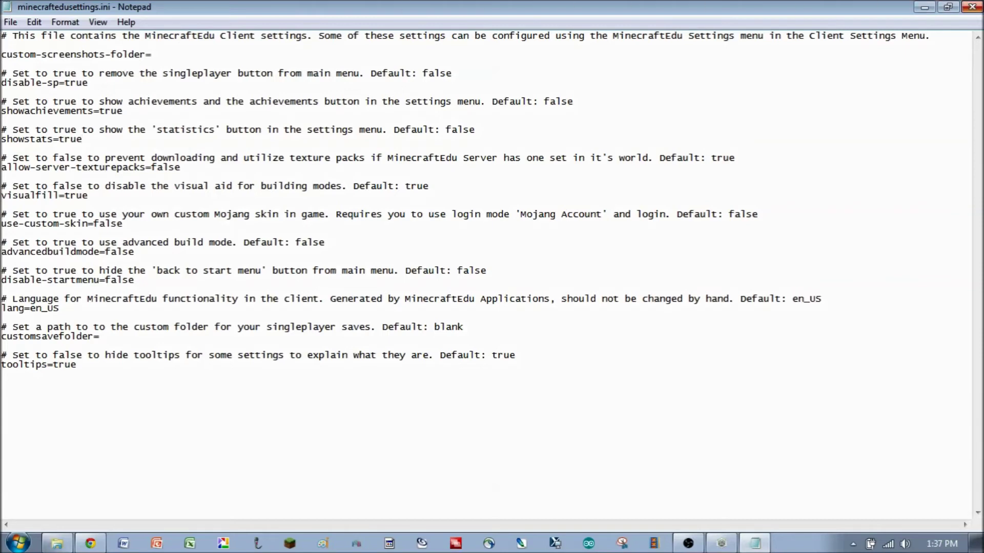
# Close minecraftedusettings.ini with its changes saved and go back up to the minecraftedu1710b15 folder.
pyautogui.click(972, 8)
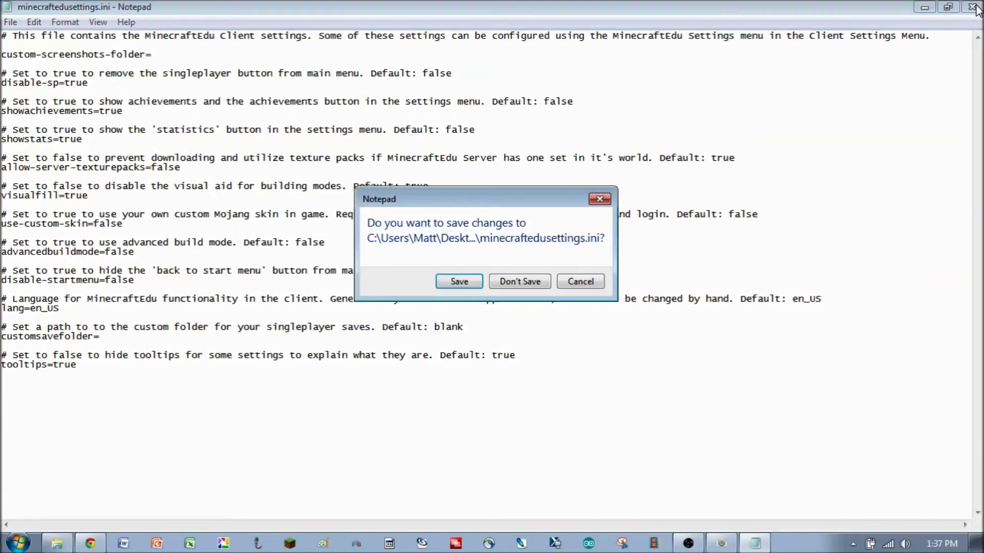
pyautogui.click(467, 282)
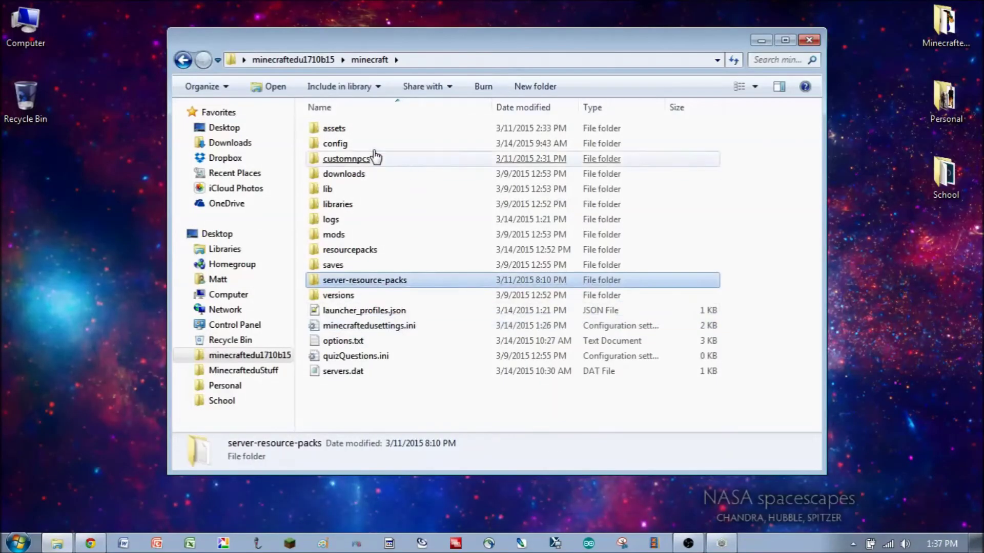
pyautogui.click(293, 59)
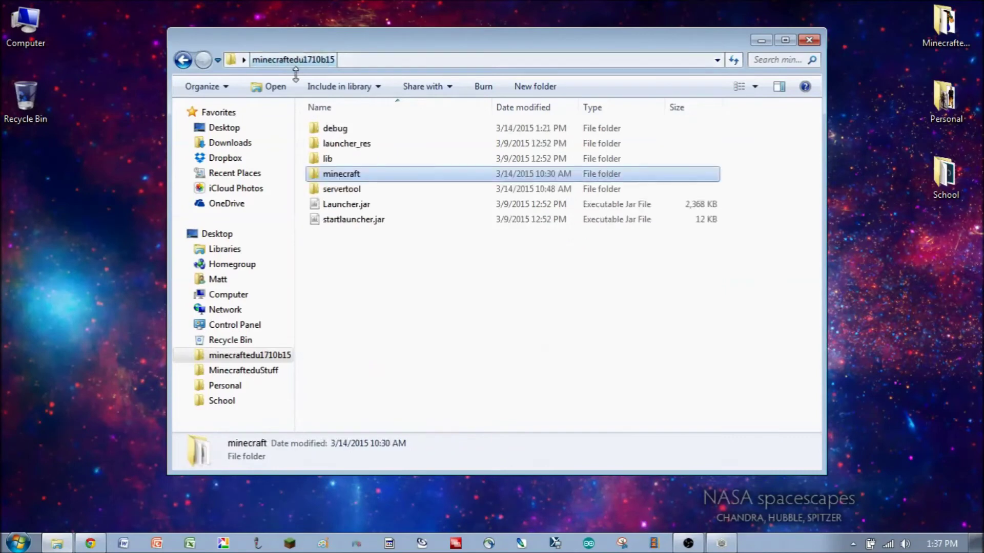
# Run startlauncher.jar and launch the MinecraftEdu client in MinecraftEdu login mode.
pyautogui.click(352, 220)
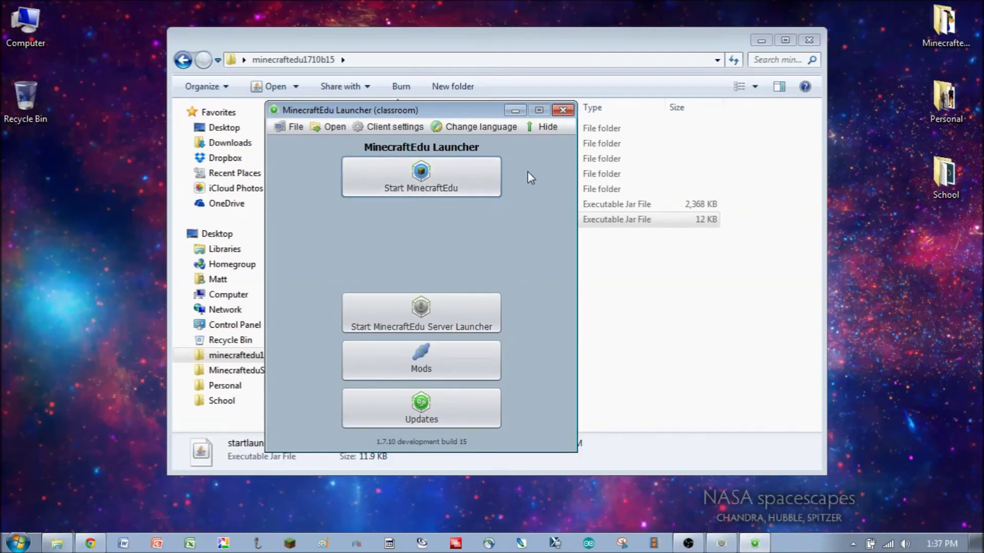
pyautogui.click(423, 189)
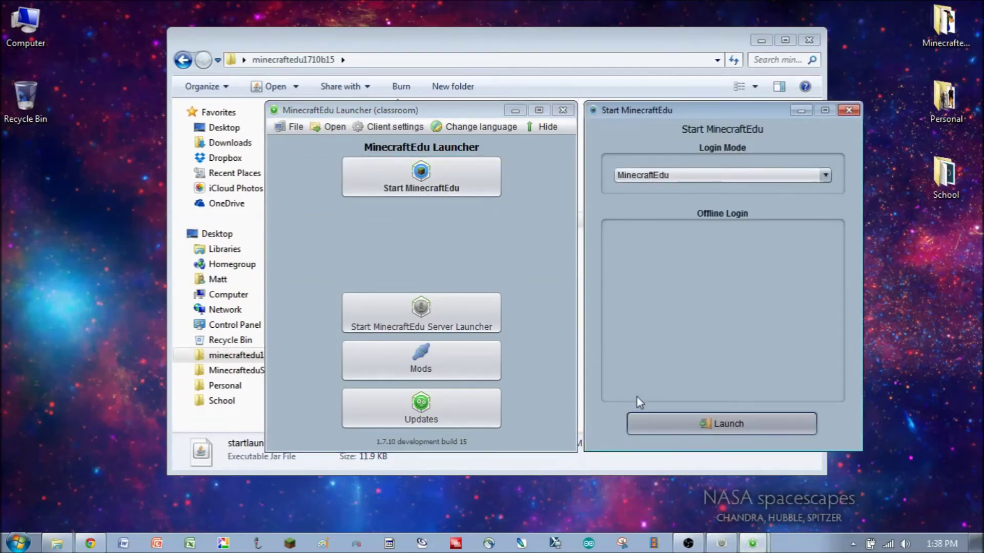
pyautogui.click(640, 423)
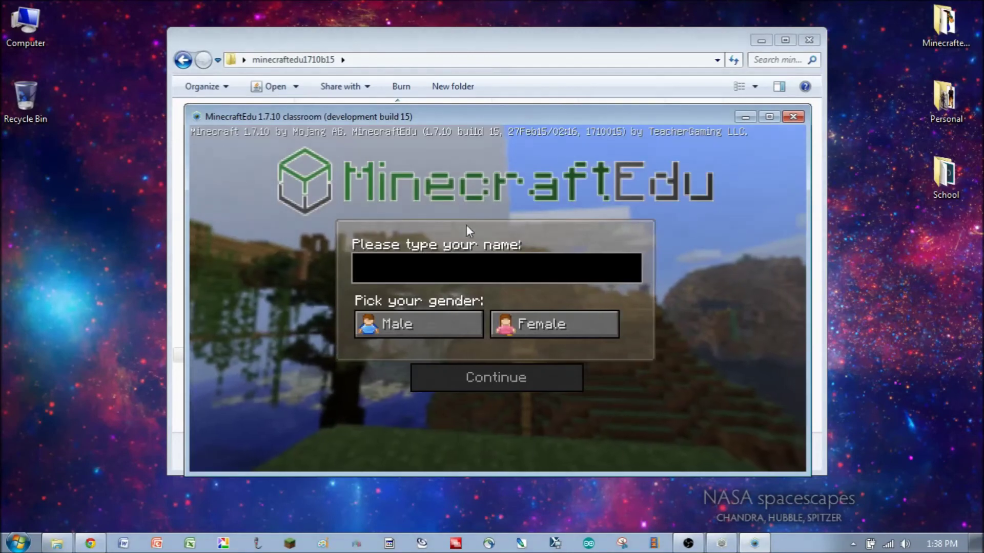
# Enter the player's name, choose the Male gender and continue to the main menu.
pyautogui.write('Matt')
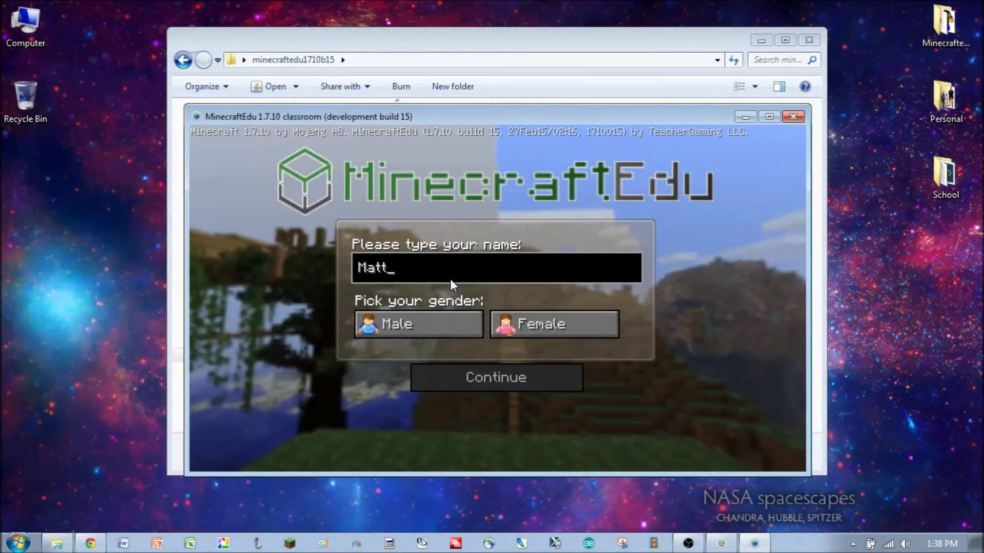
pyautogui.click(438, 326)
pyautogui.click(456, 376)
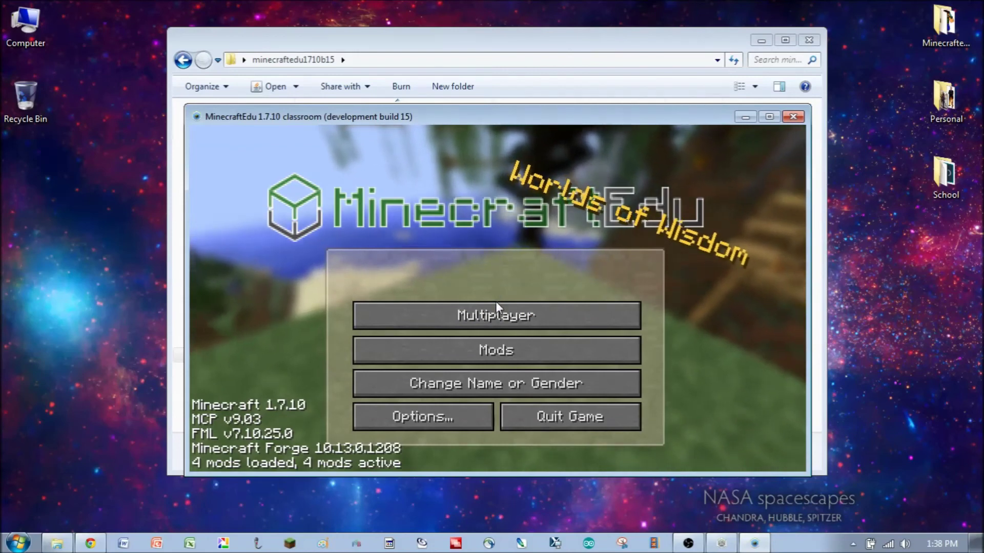
# Join the multiplayer server at localhost by direct connection and enter its world.
pyautogui.click(491, 319)
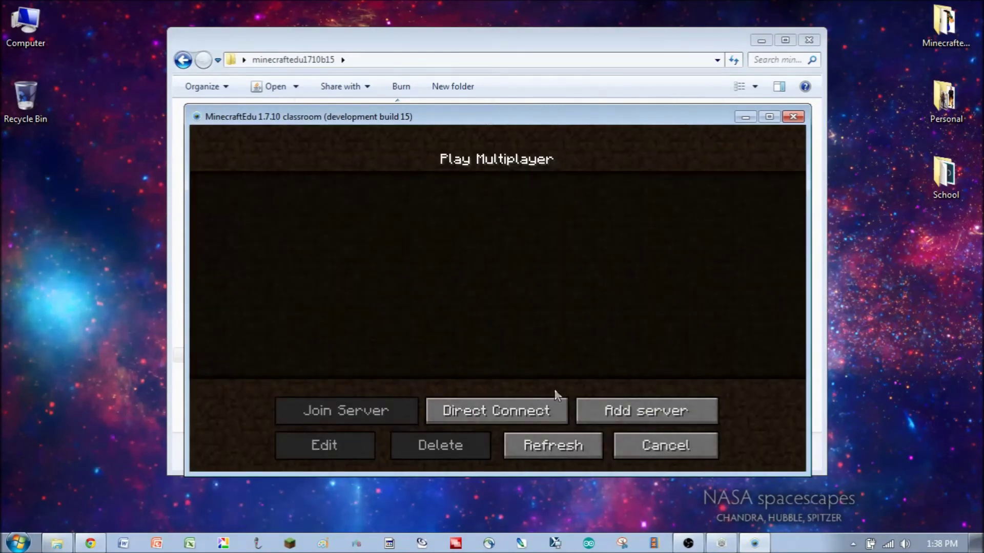
pyautogui.click(543, 416)
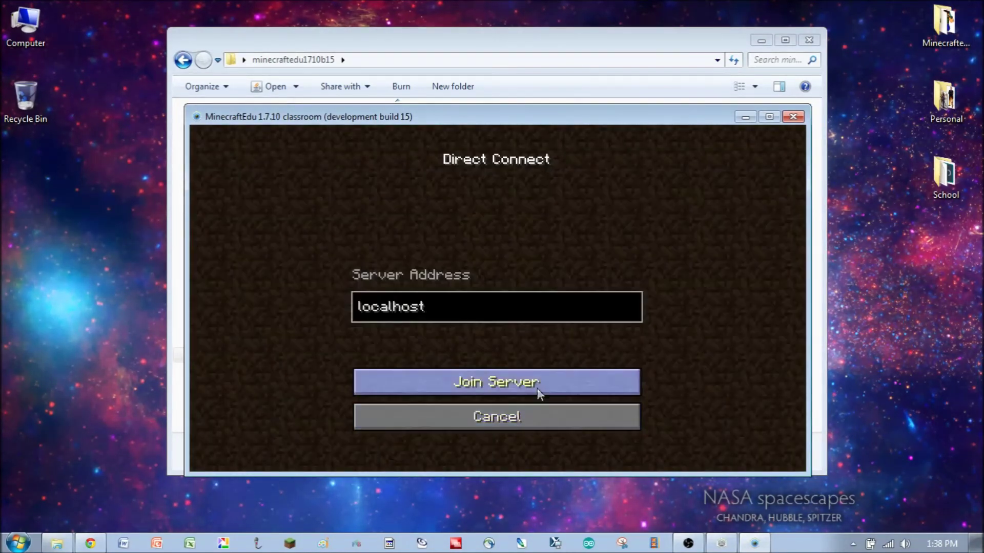
pyautogui.click(534, 383)
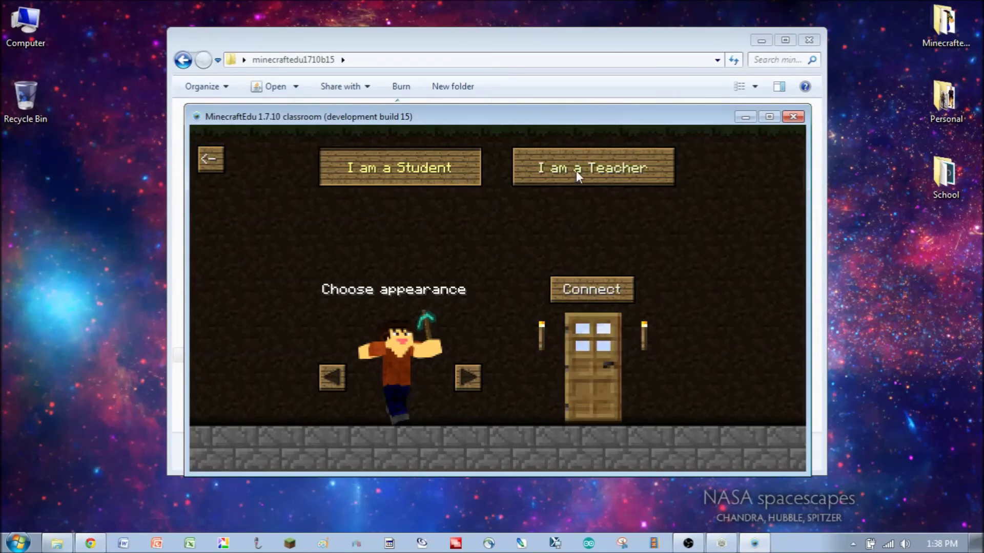
pyautogui.click(586, 283)
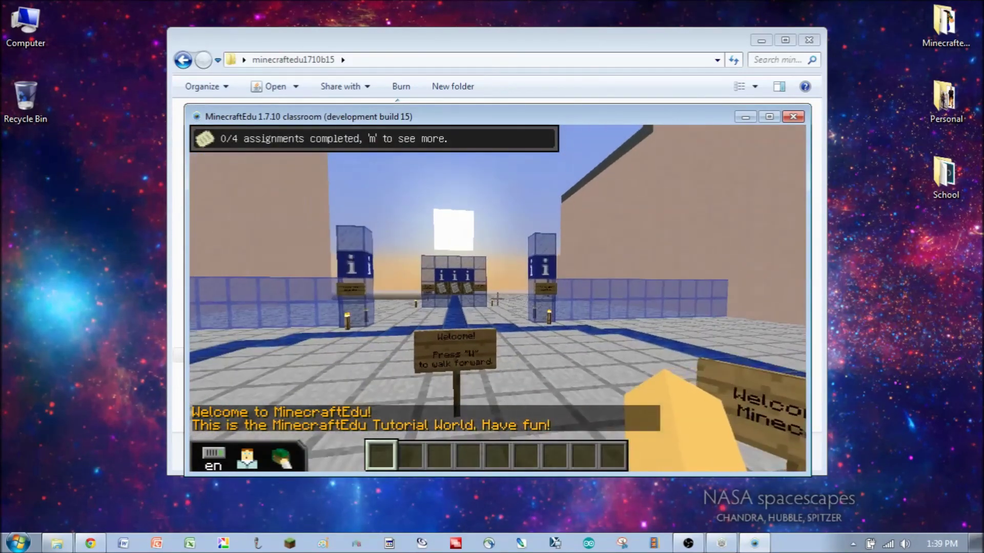
# Walk forward in the tutorial world and show the debug overlay to check the memory allocation.
pyautogui.press('w')
pyautogui.press('w')
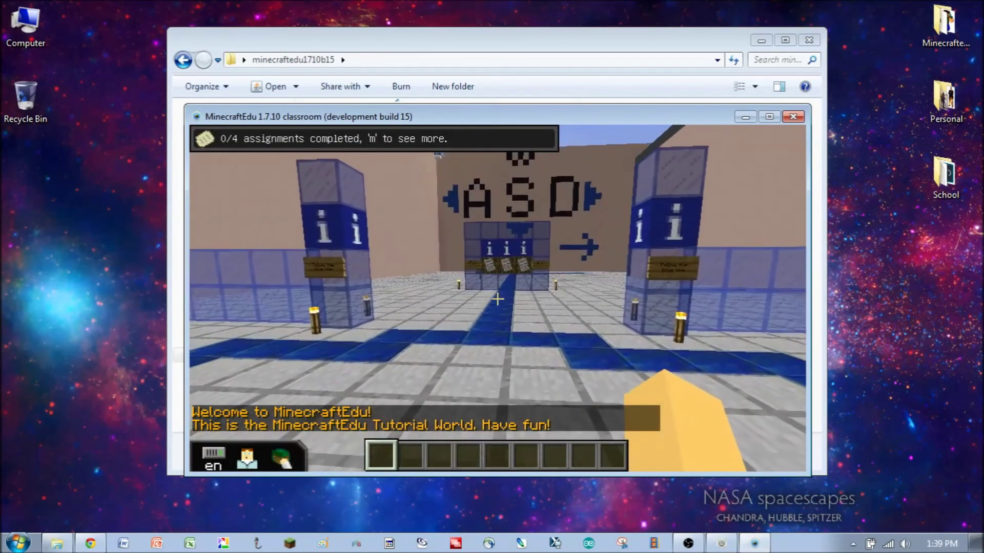
pyautogui.press('F3')
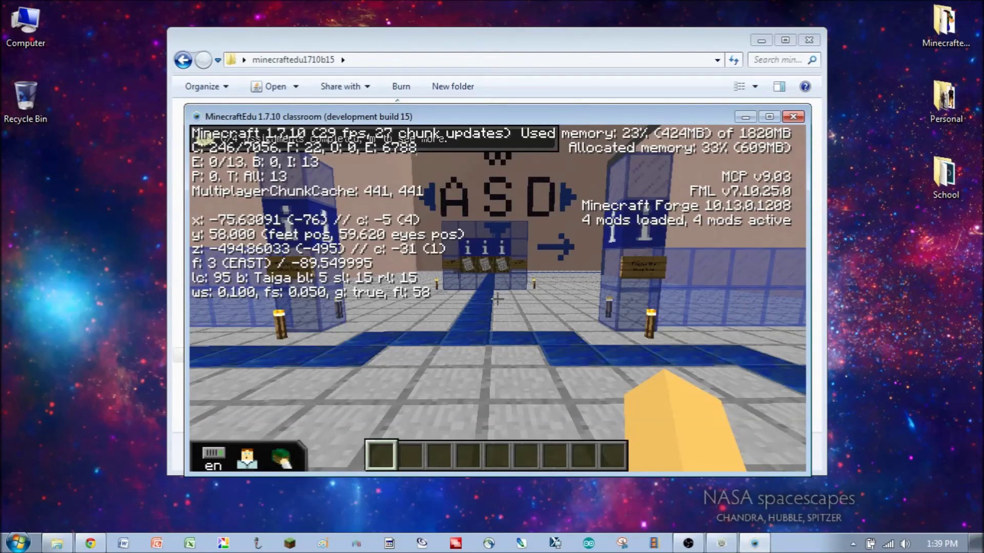
# Check the game menu for the Achievements and Statistics options, and disconnect from the server.
pyautogui.press('Escape')
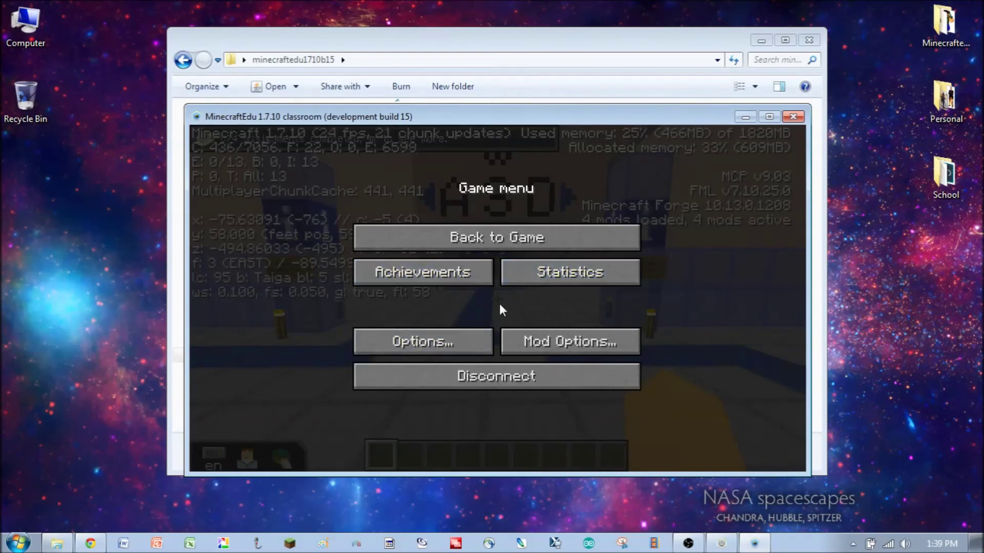
pyautogui.click(503, 383)
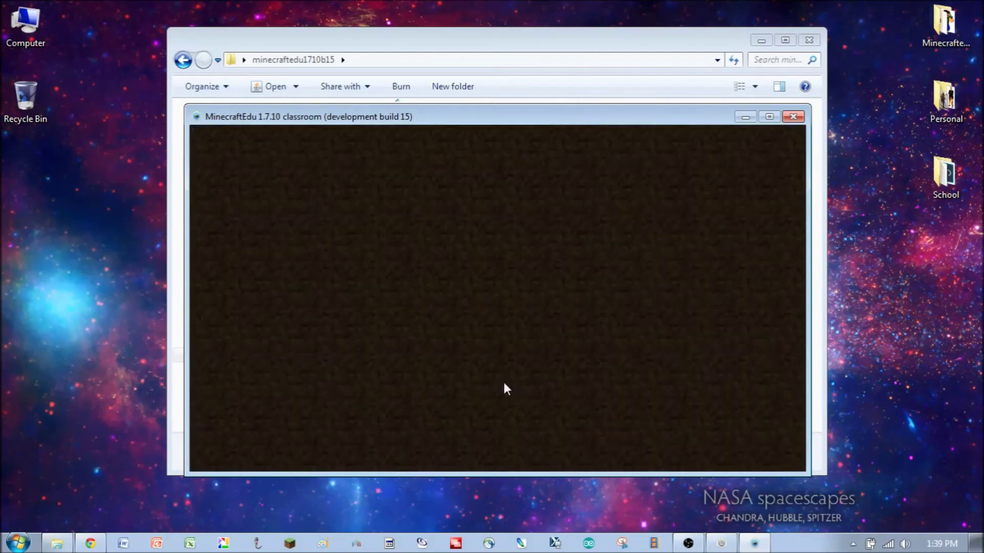